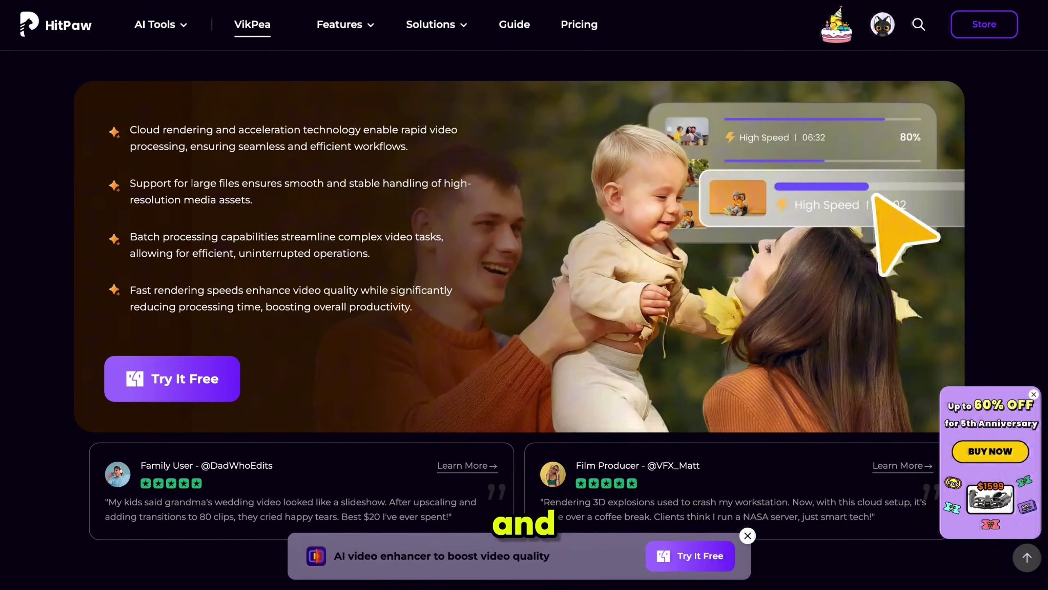
scroll(513, 530, "down", 8)
scroll(513, 530, "down", 12)
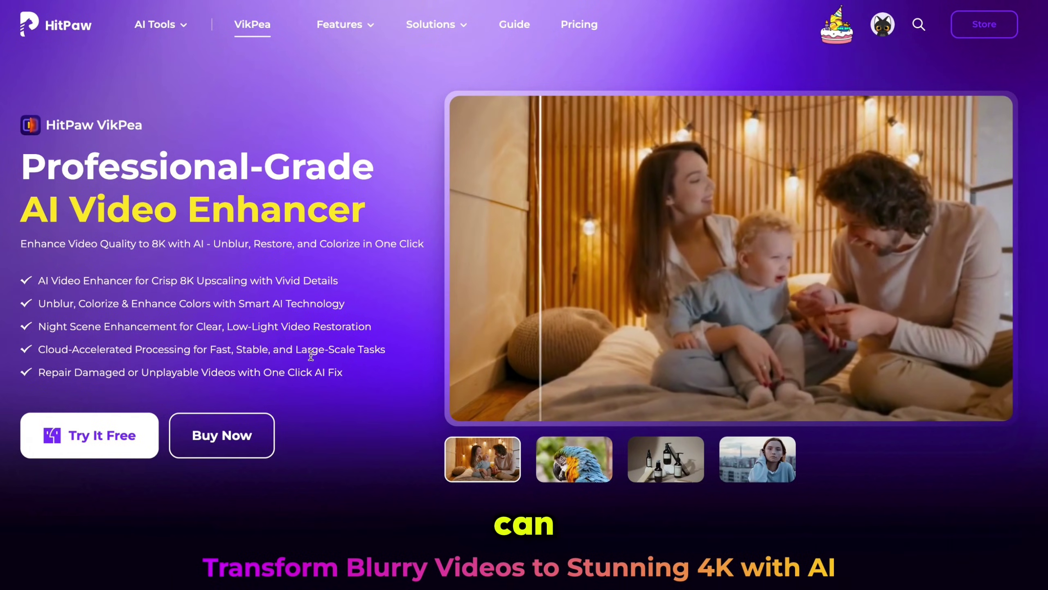
Browse the VikPea AI Video Enhancer features and bring up the AI Tools Video AI products menu.
mouse_move(103, 442)
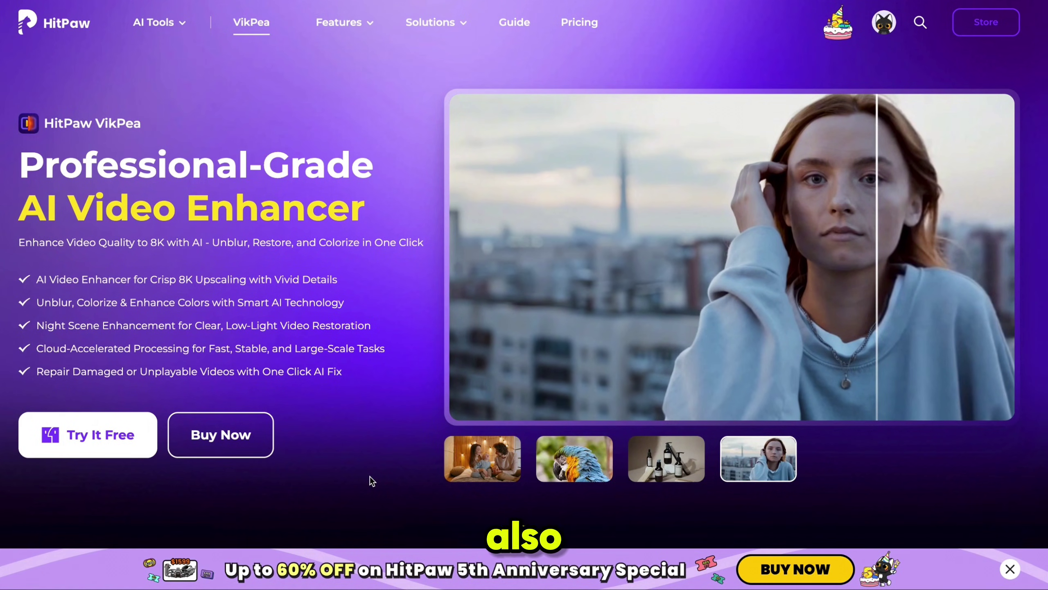
mouse_move(177, 25)
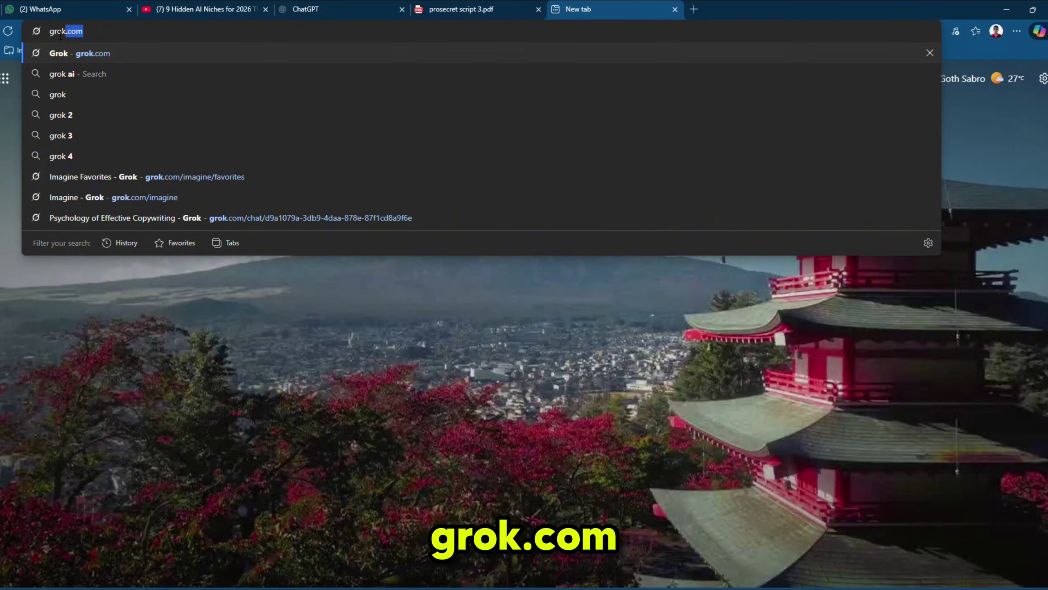
Load grok.com, dismiss the SuperGrok plans offer, and bring up Imagine's video generation options.
key("Return")
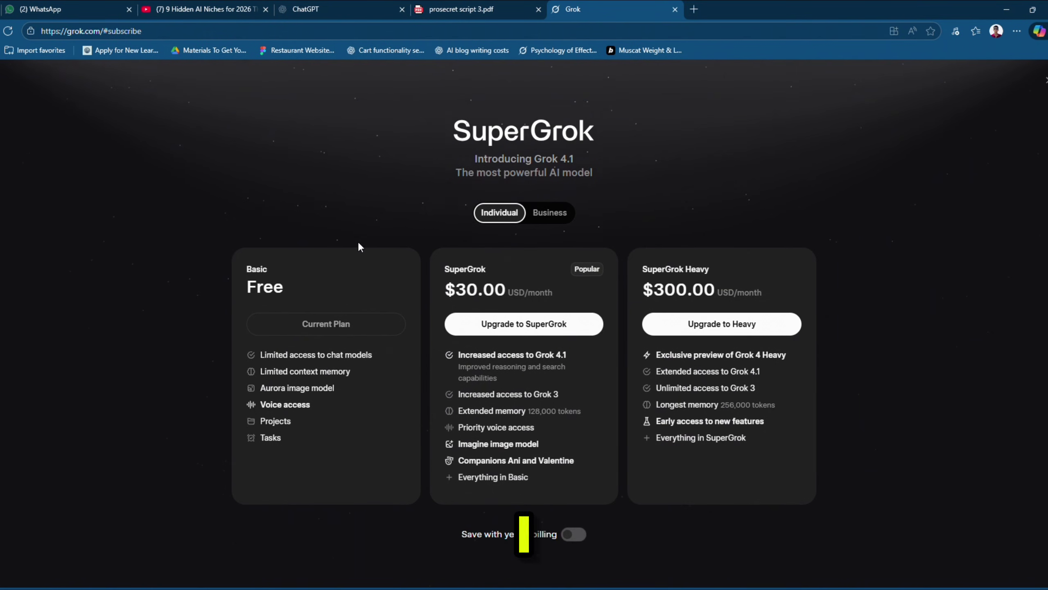
left_click(302, 323)
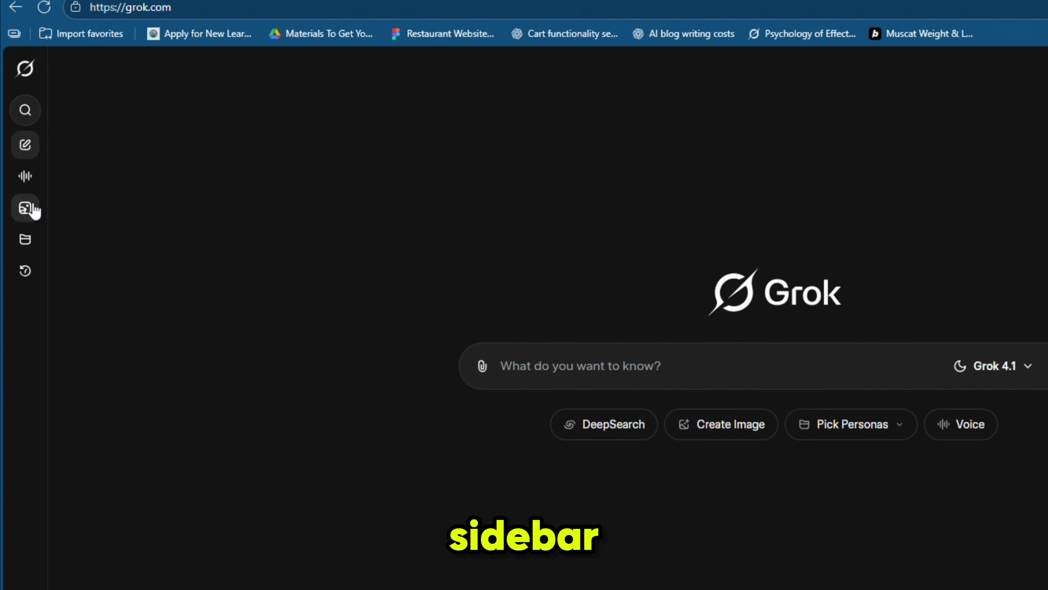
left_click(26, 208)
left_click(728, 560)
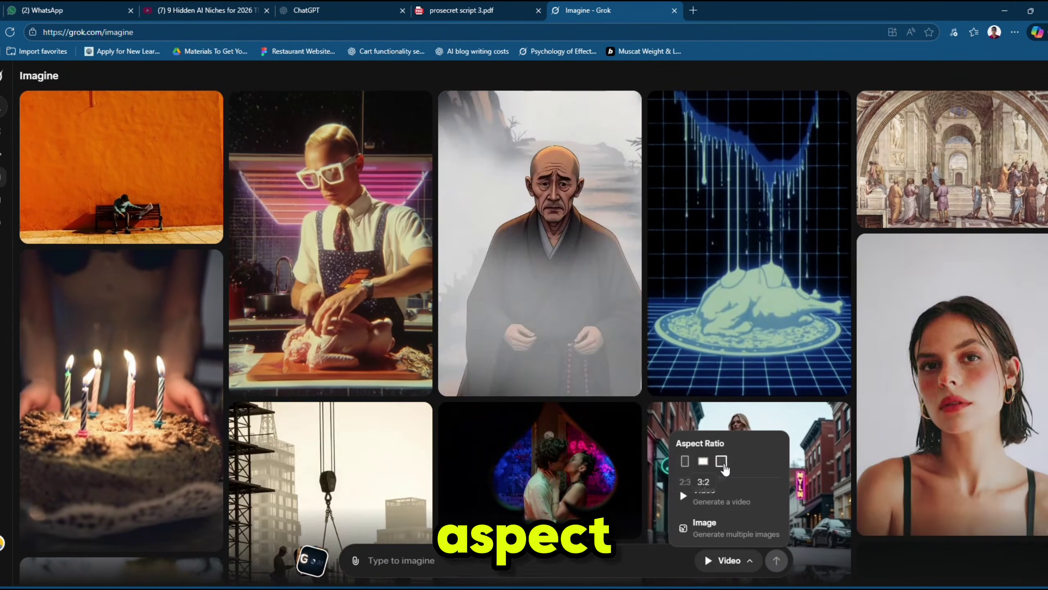
Generate a 2:3 vertical video from the paint-tube-to-rainbow-butterfly ASMR prompt.
left_click(685, 462)
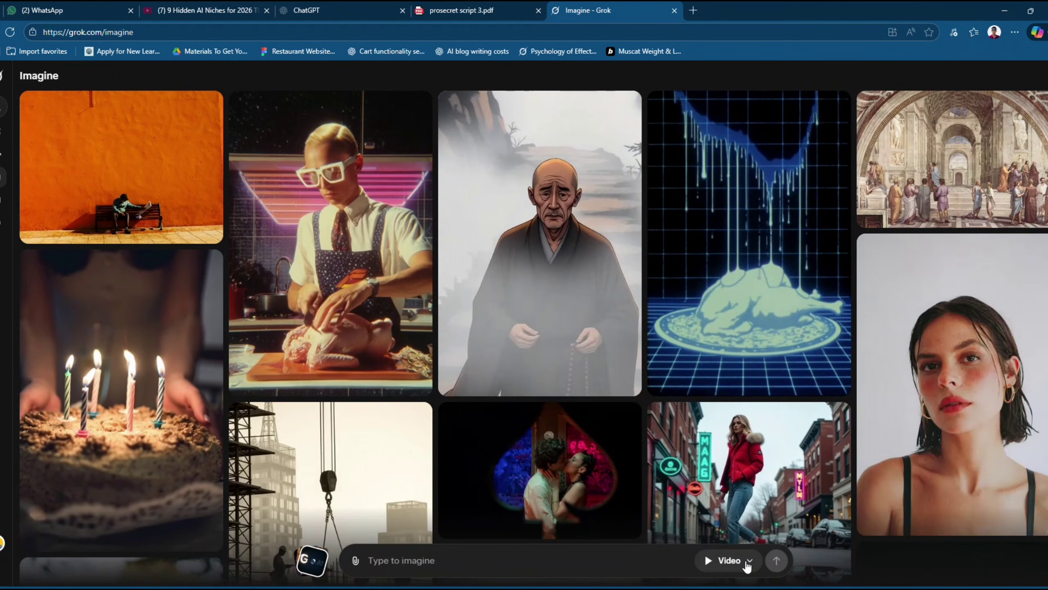
key("ctrl+v")
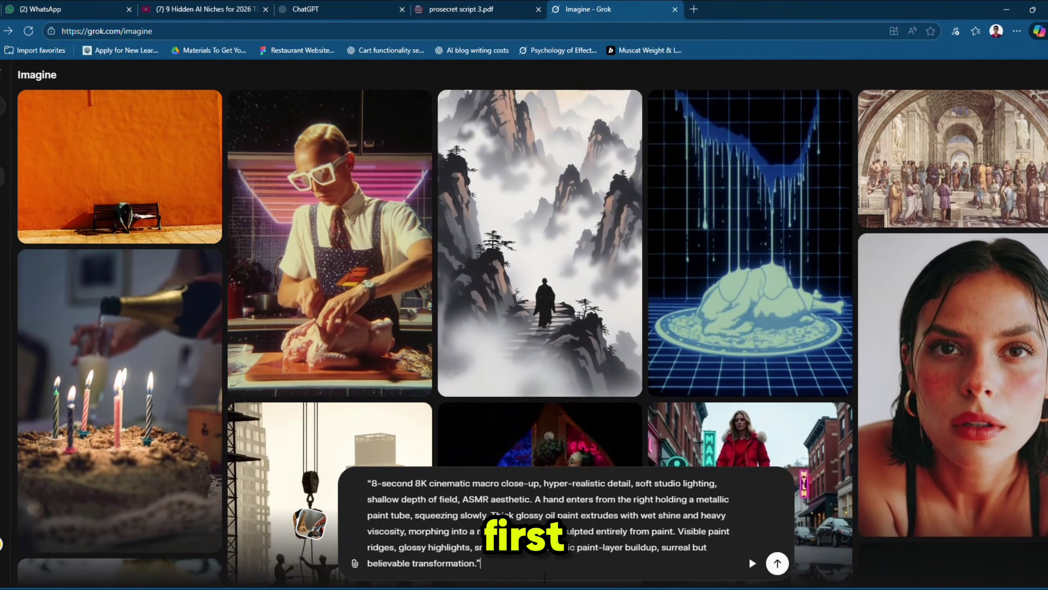
left_click(777, 563)
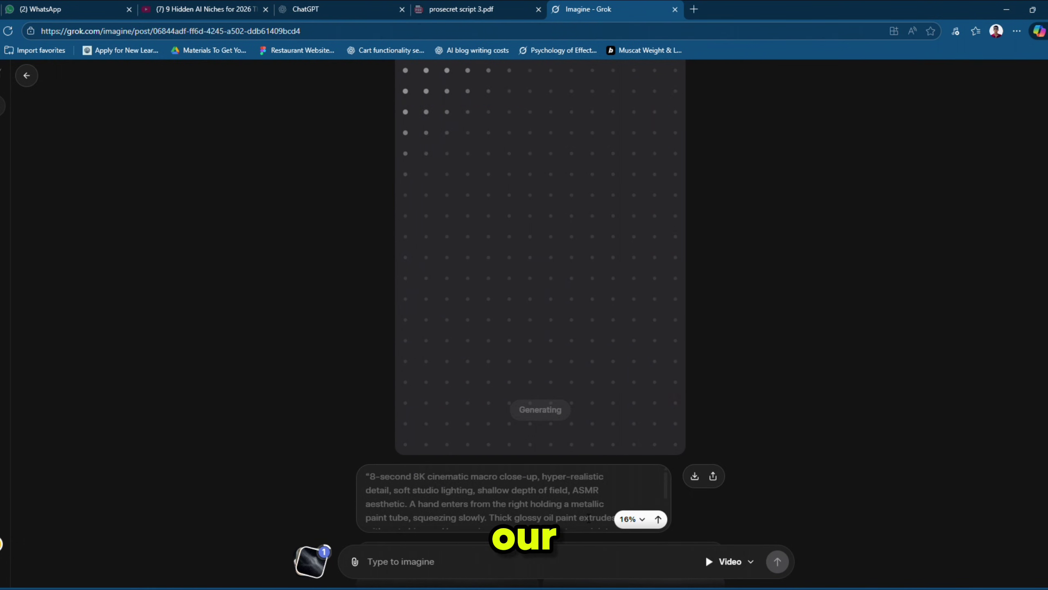
scroll(589, 517, "down", 2)
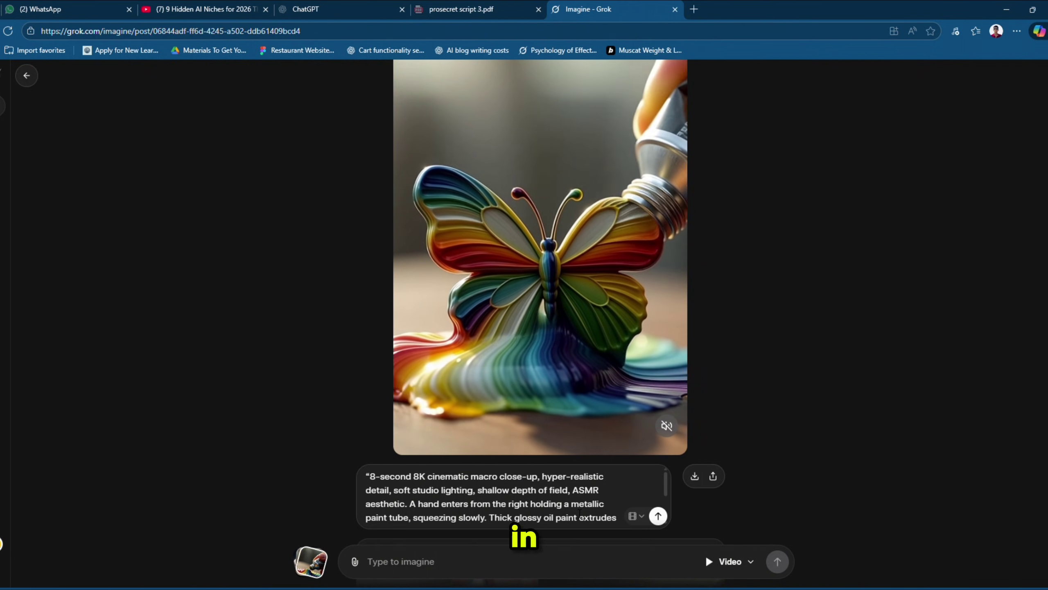
Download the paint butterfly video and generate a new one from the baby ducks jar prompt.
scroll(579, 513, "down", 2)
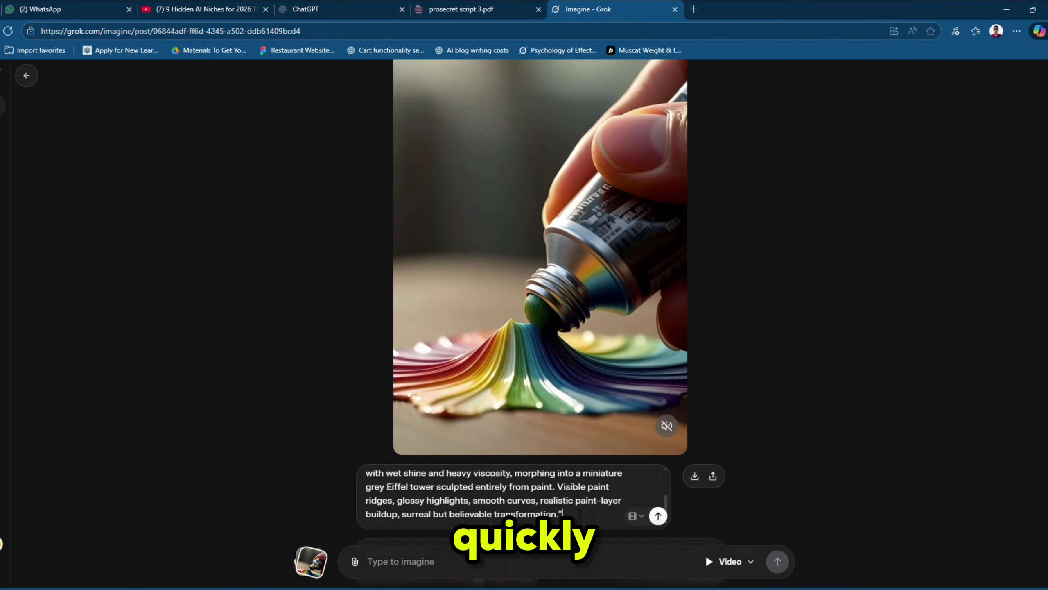
left_click_drag(573, 521, 335, 454)
key("ctrl+v")
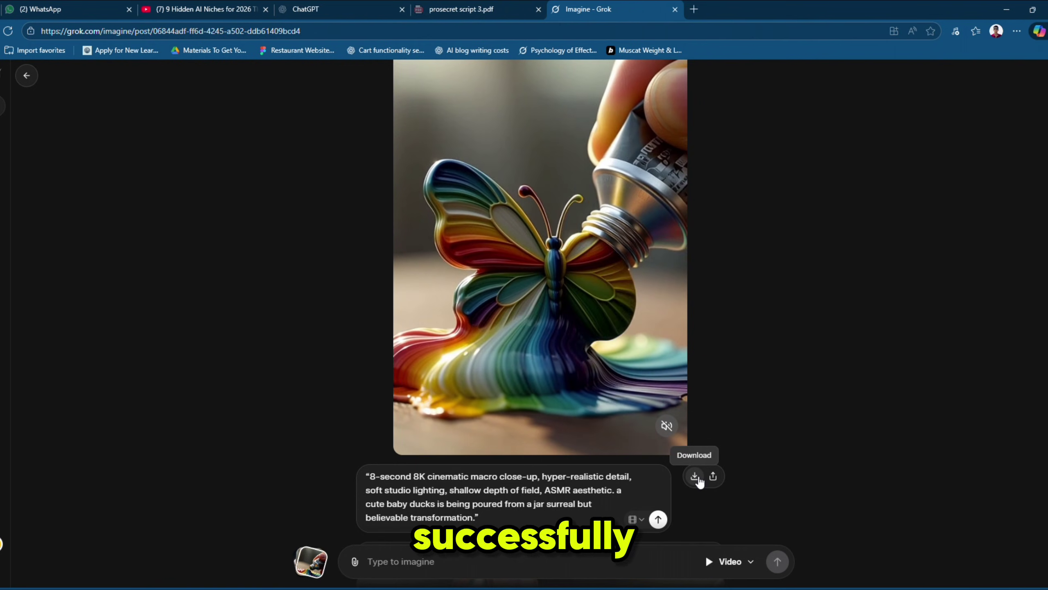
left_click(696, 477)
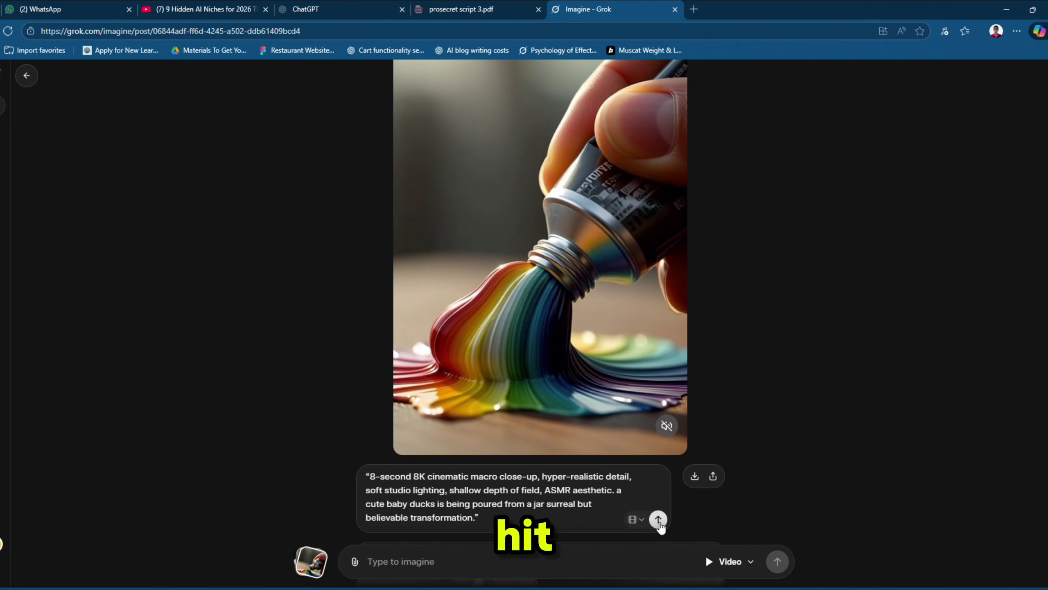
left_click(658, 520)
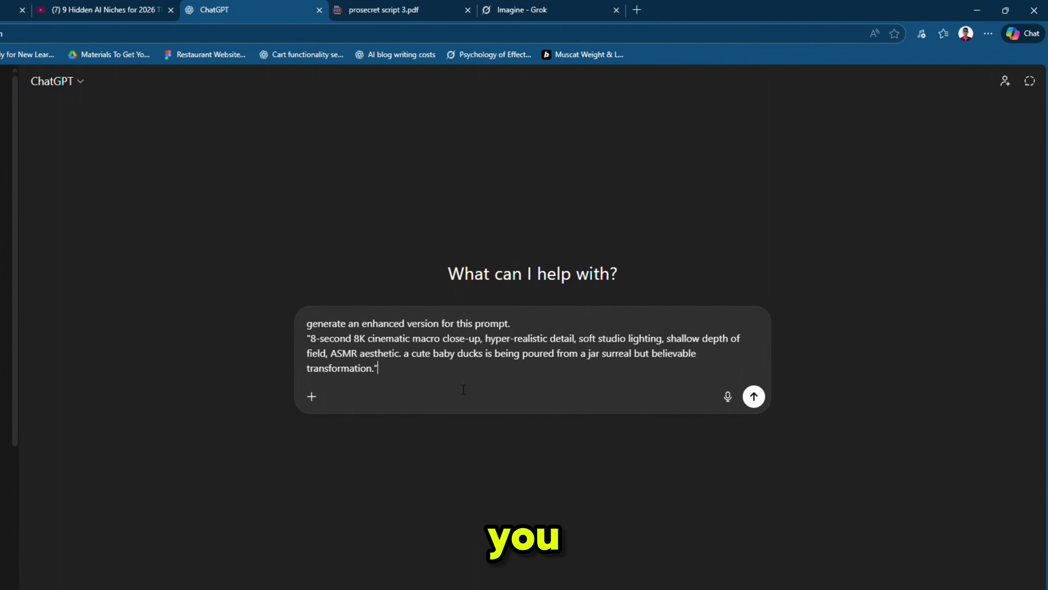
Send the ducks prompt to ChatGPT for enhancement and select the enhanced prompt paragraph.
left_click(754, 396)
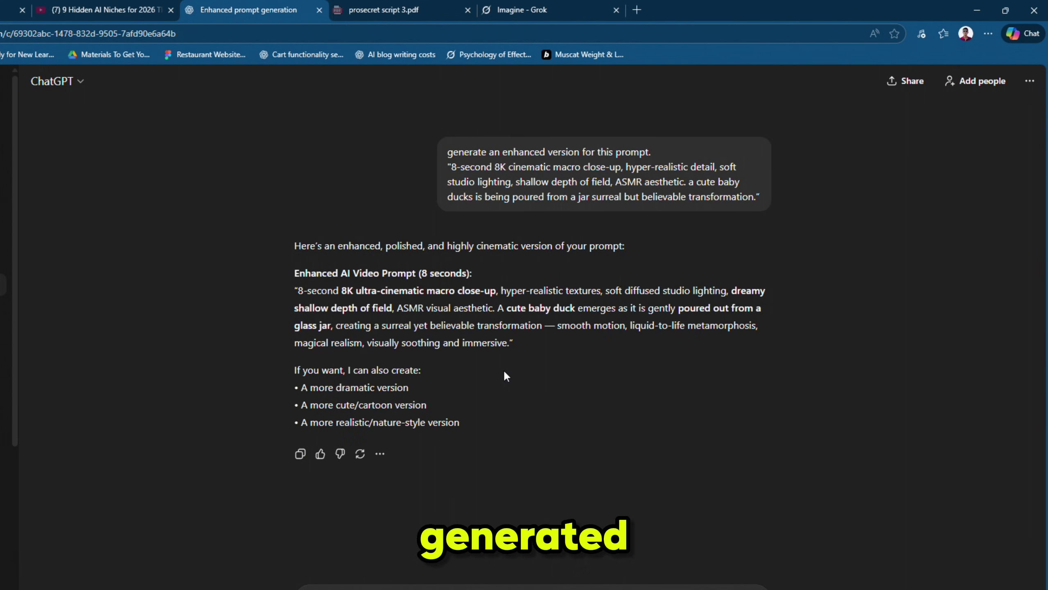
triple_click(532, 348)
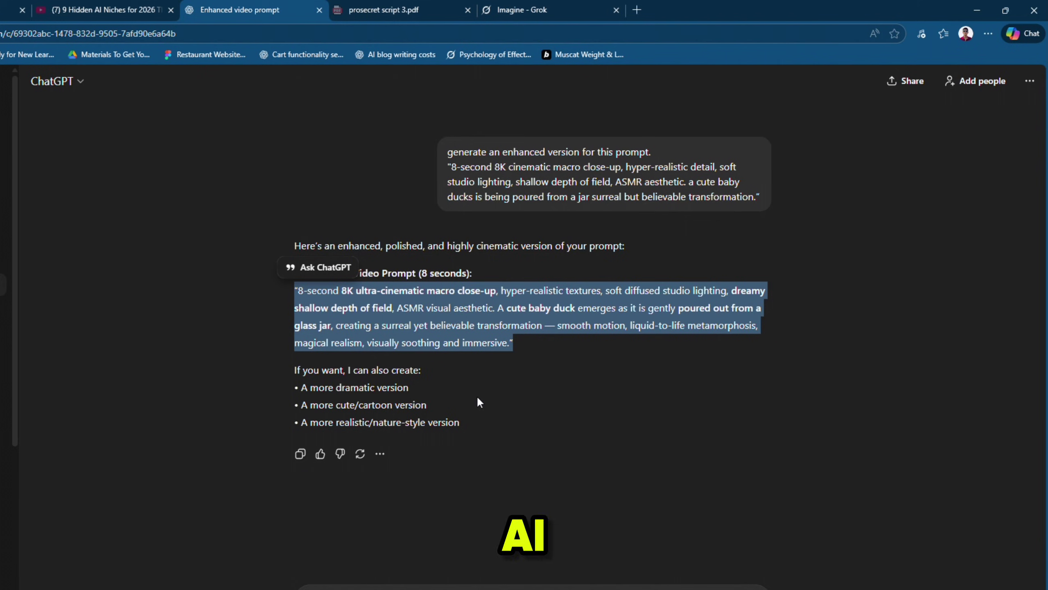
Swap in ChatGPT's enhanced glass-jar duckling prompt and generate the new video.
left_click(553, 8)
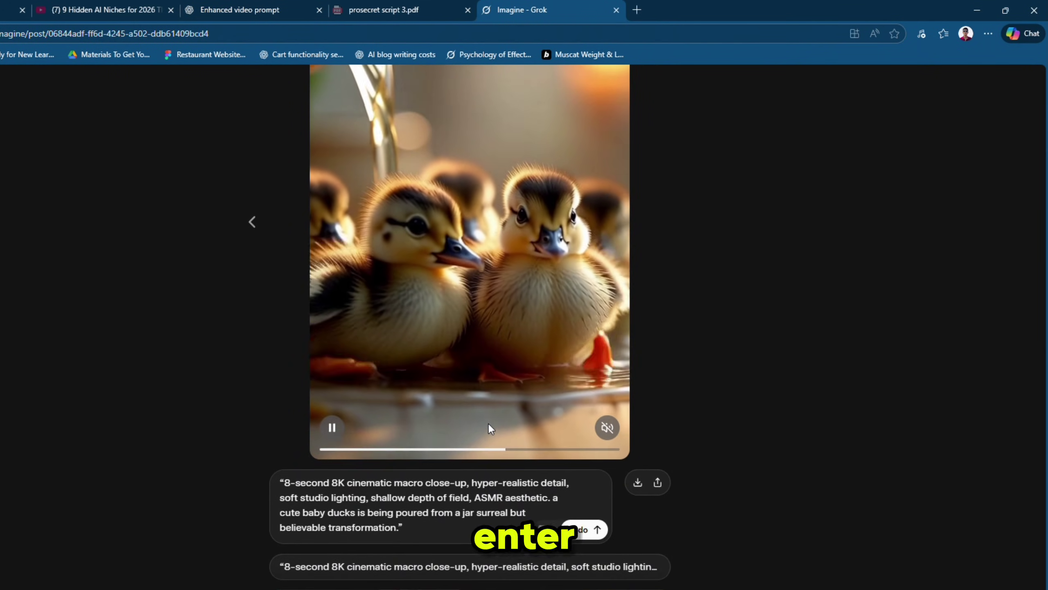
left_click_drag(407, 529, 255, 477)
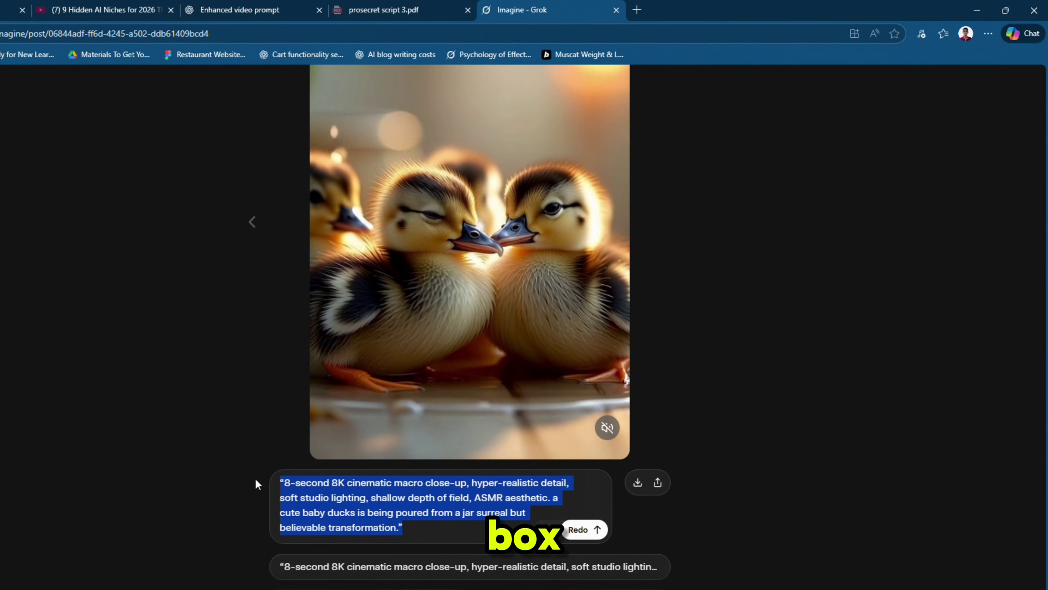
key("ctrl+v")
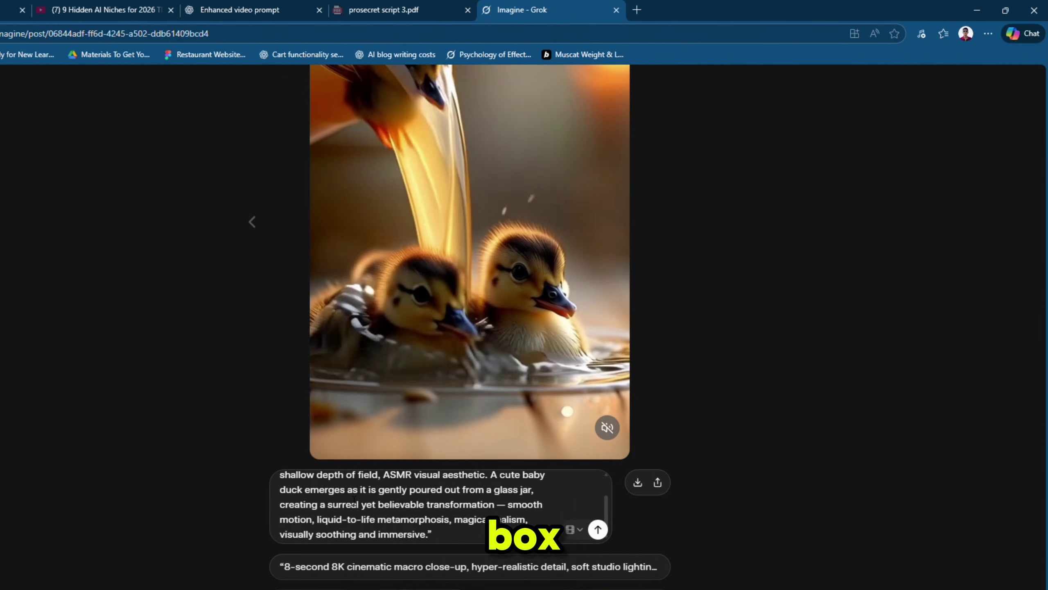
scroll(418, 512, "up", 3)
scroll(417, 512, "down", 3)
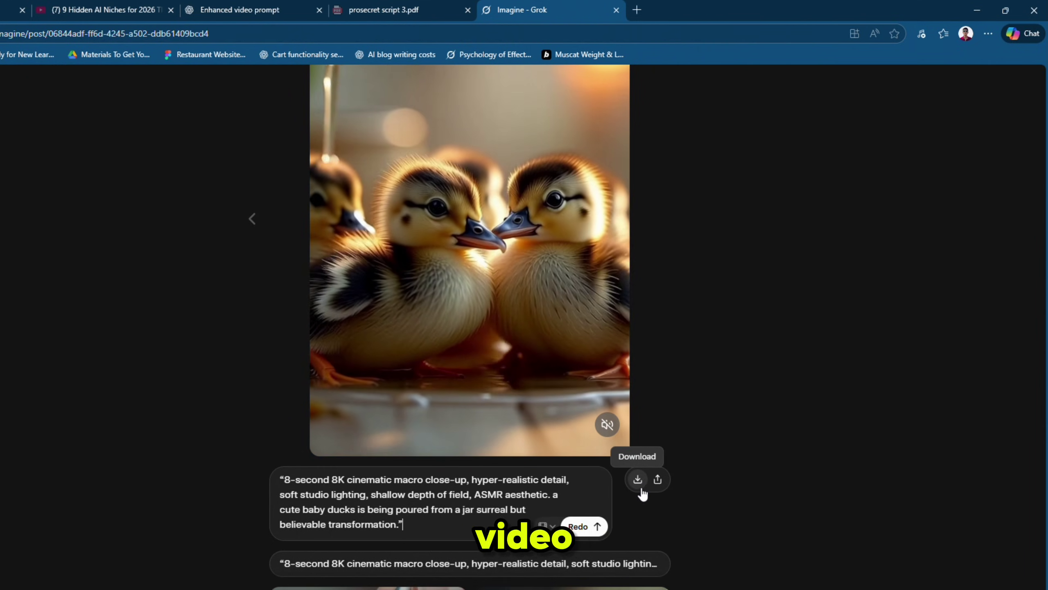
key("ctrl+a")
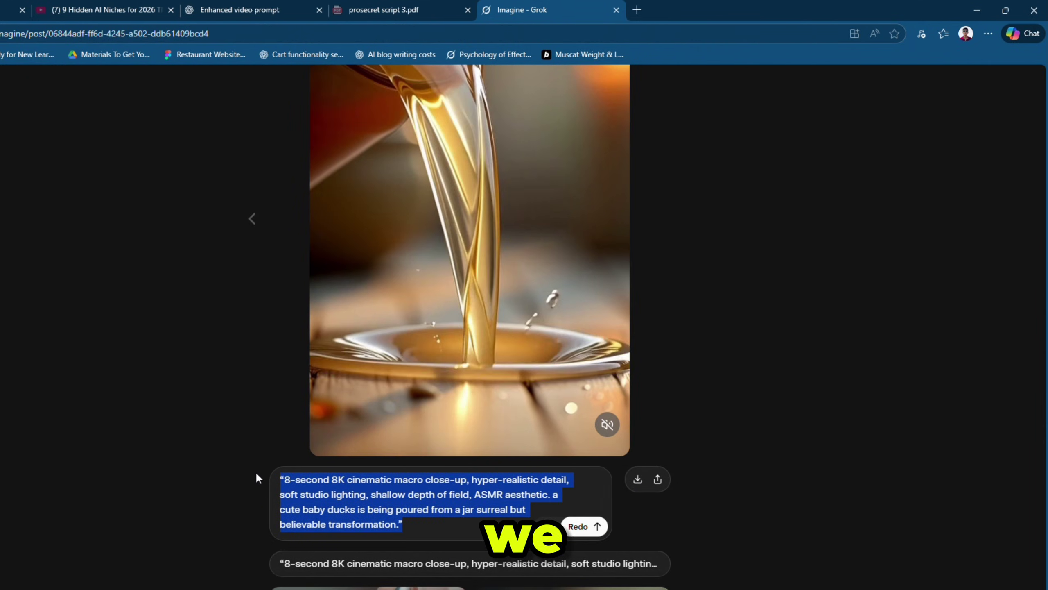
key("ctrl+v")
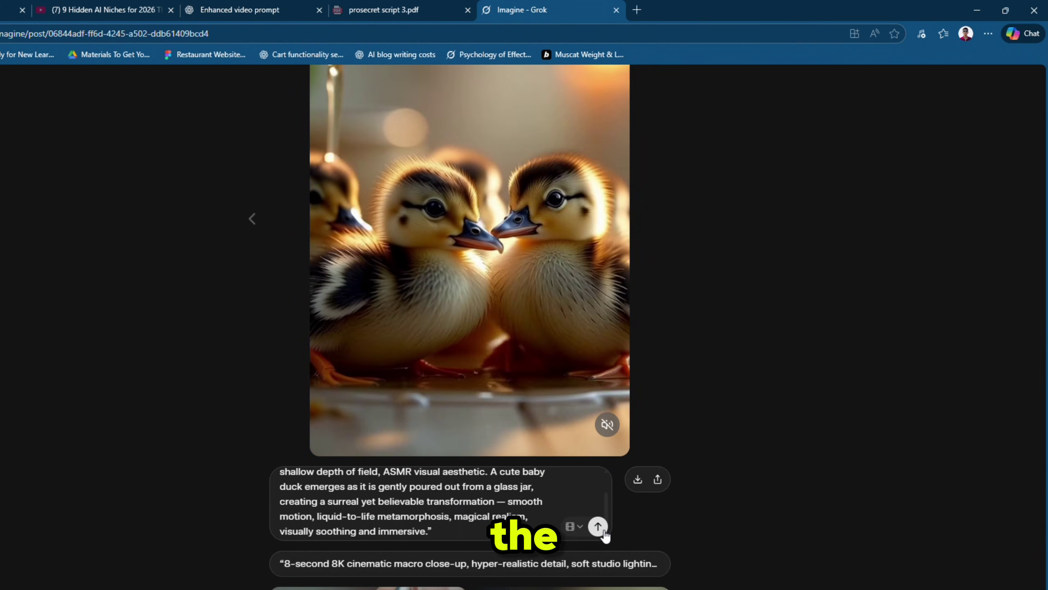
scroll(606, 536, "up", 2)
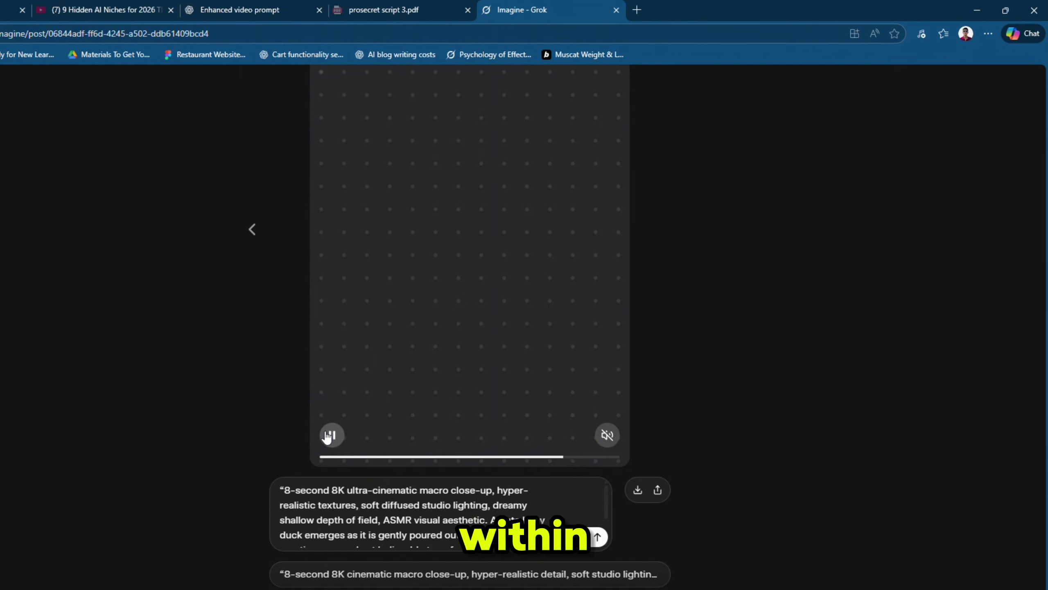
left_click(332, 436)
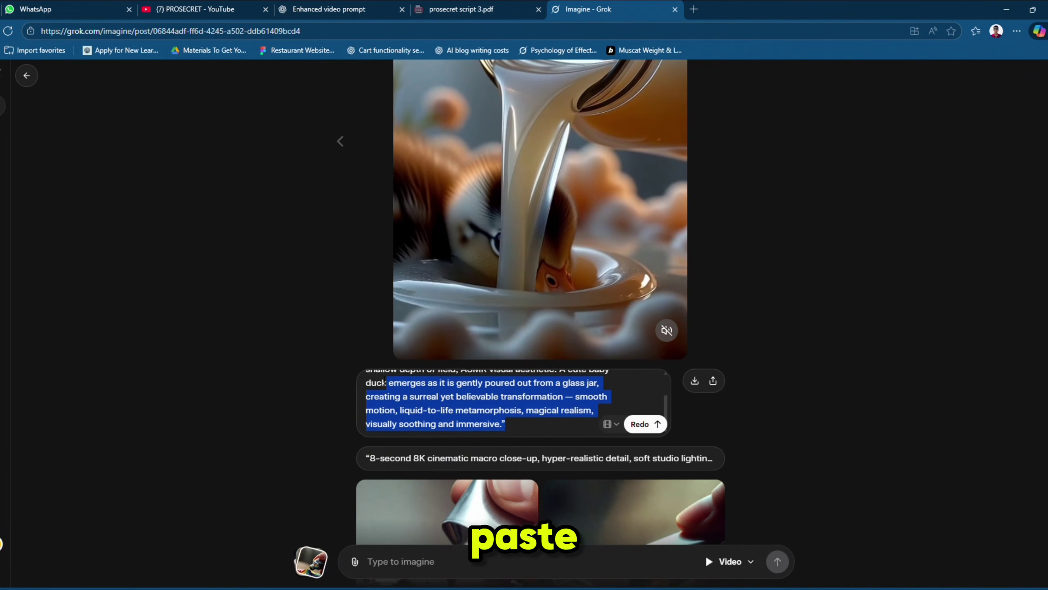
Generate a video from the pencil flower drawing becoming a live flower prompt.
key("BackSpace")
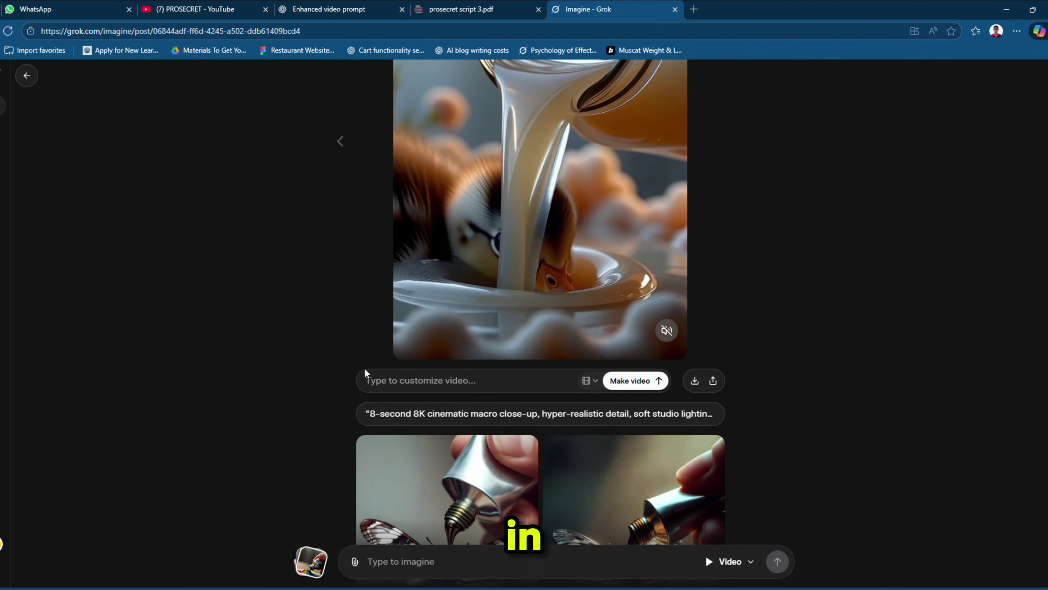
key("ctrl+v")
left_click(659, 422)
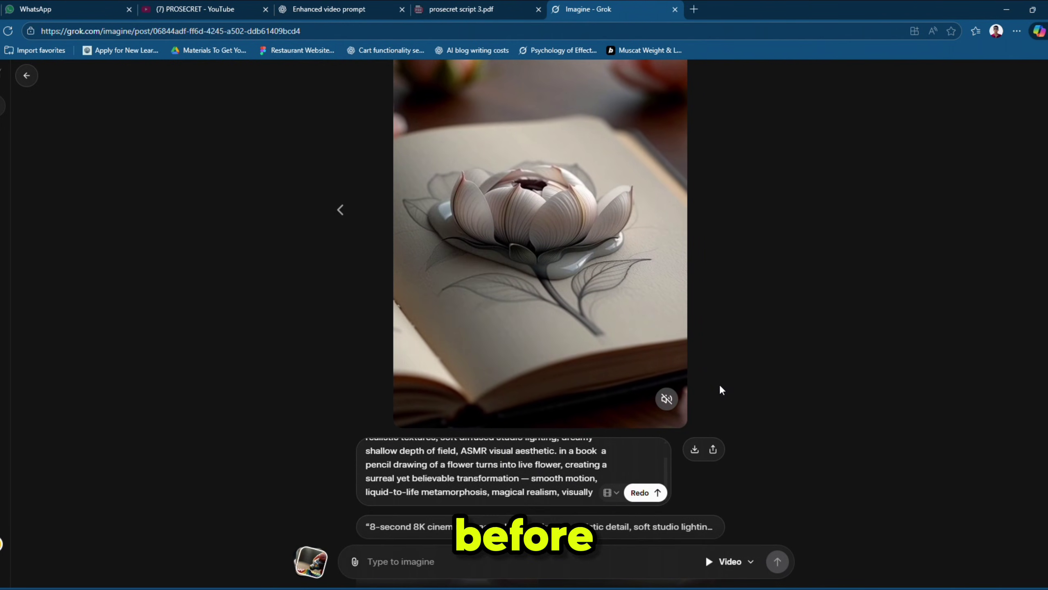
Replace the flower prompt with the pencil dragon drawing prompt.
scroll(722, 389, "down", 1)
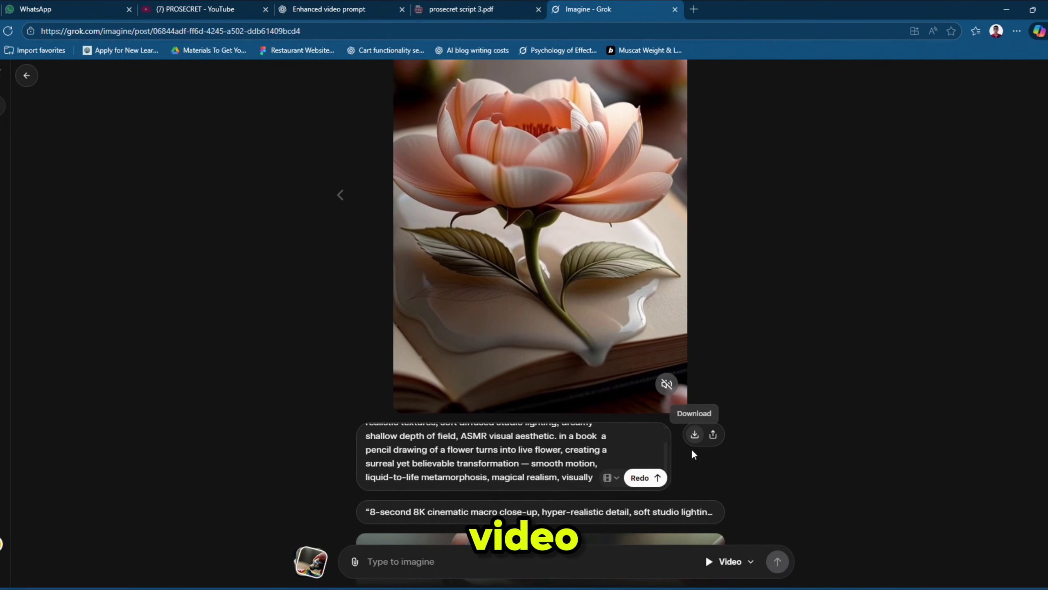
scroll(495, 455, "down", 1)
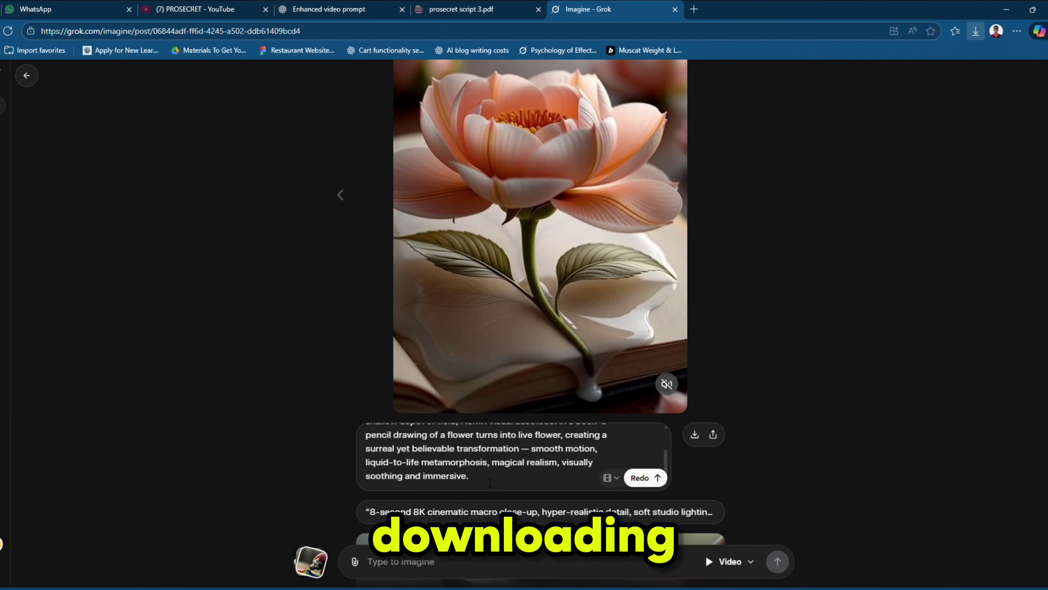
left_click_drag(469, 476, 351, 422)
key("BackSpace")
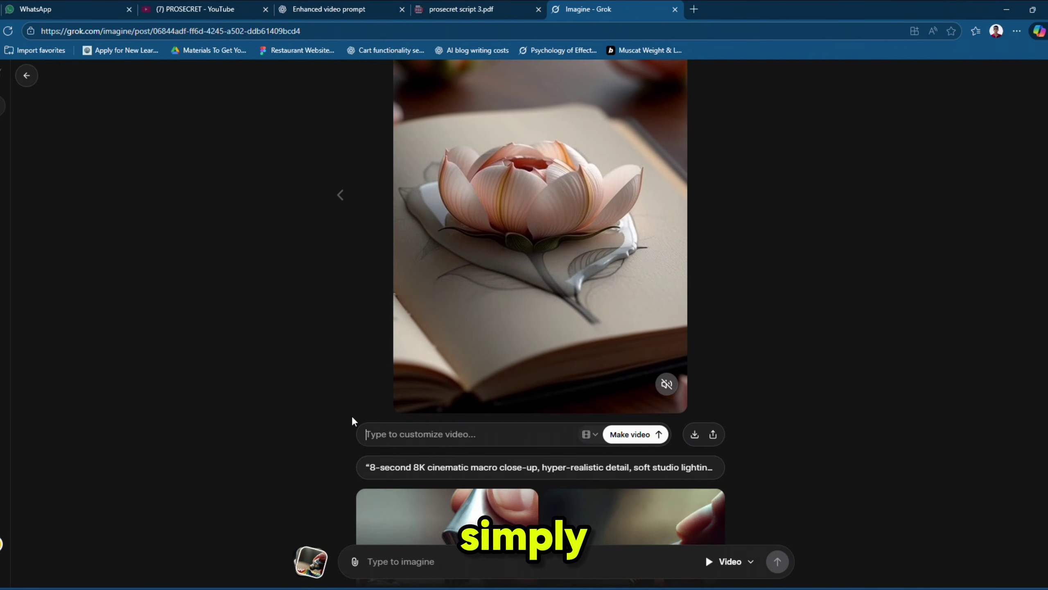
key("ctrl+v")
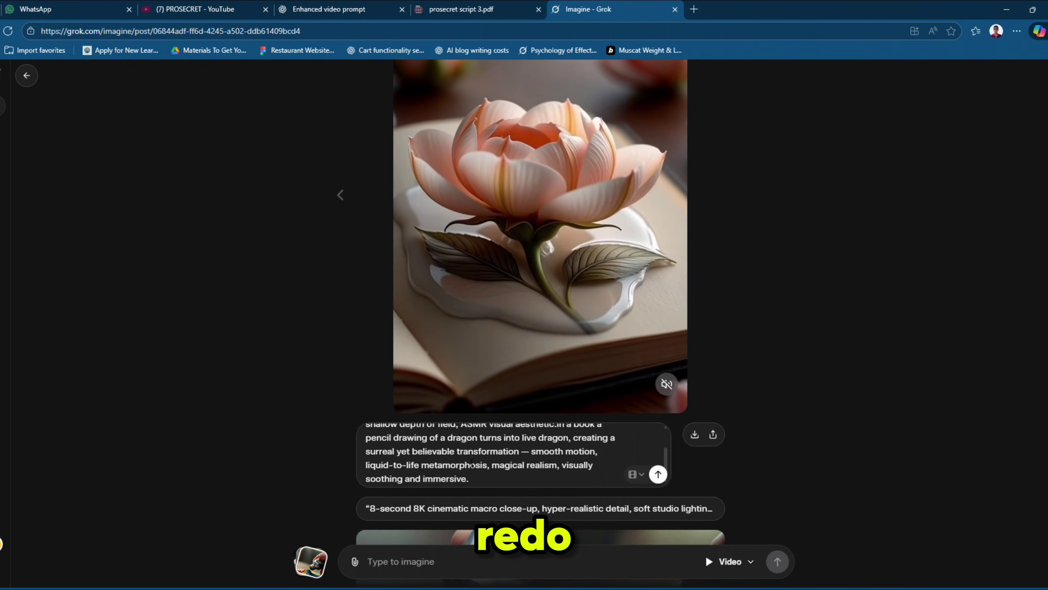
Generate the video from the pencil dragon drawing prompt.
scroll(473, 461, "down", 1)
left_click(658, 474)
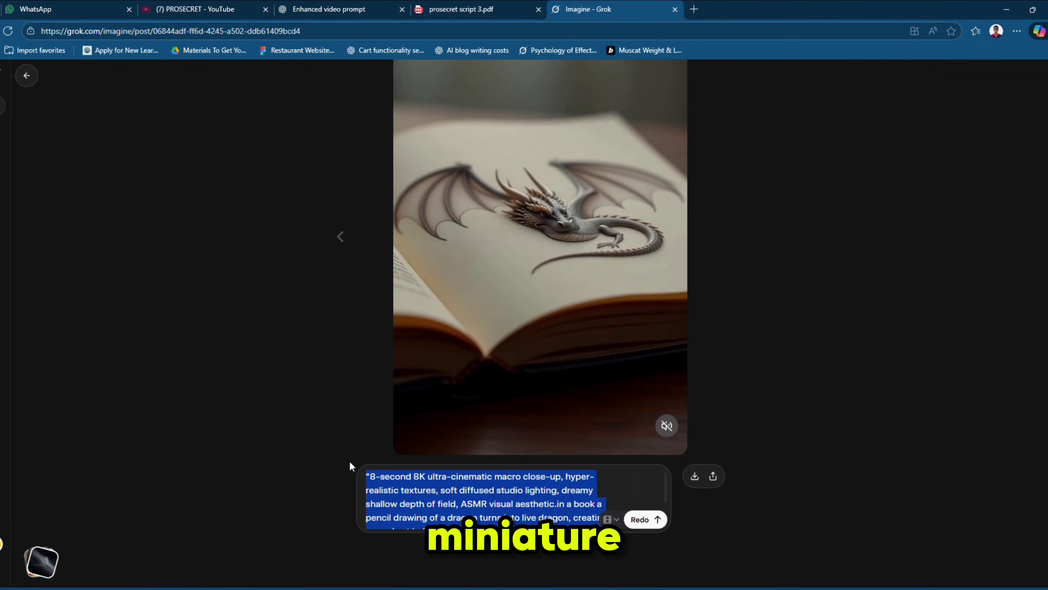
Generate the miniature café video, then get and select ChatGPT's enhanced café prompt.
key("BackSpace")
key("ctrl+v")
left_click(658, 515)
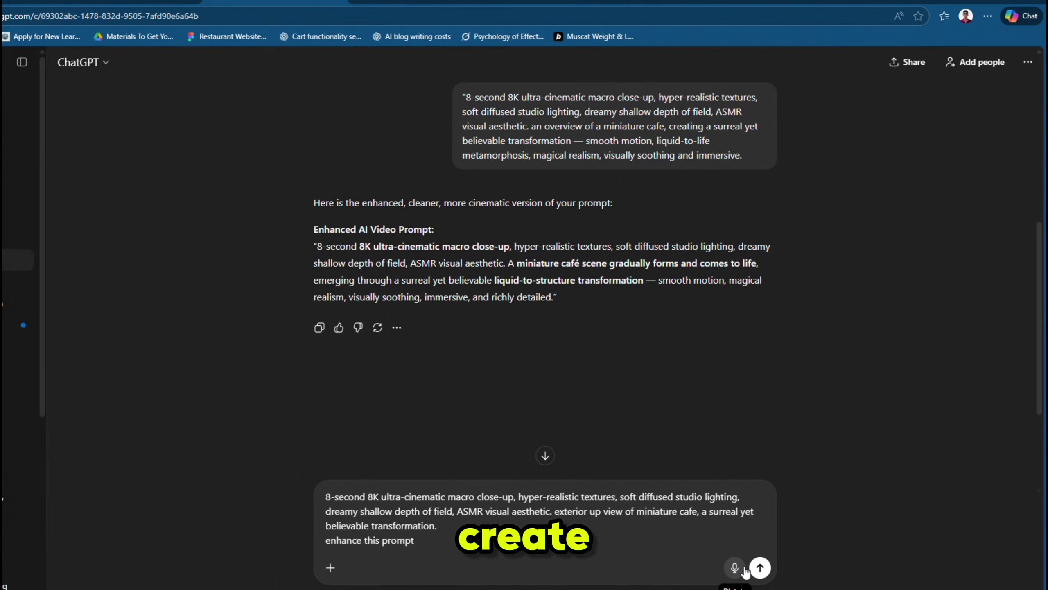
left_click(760, 569)
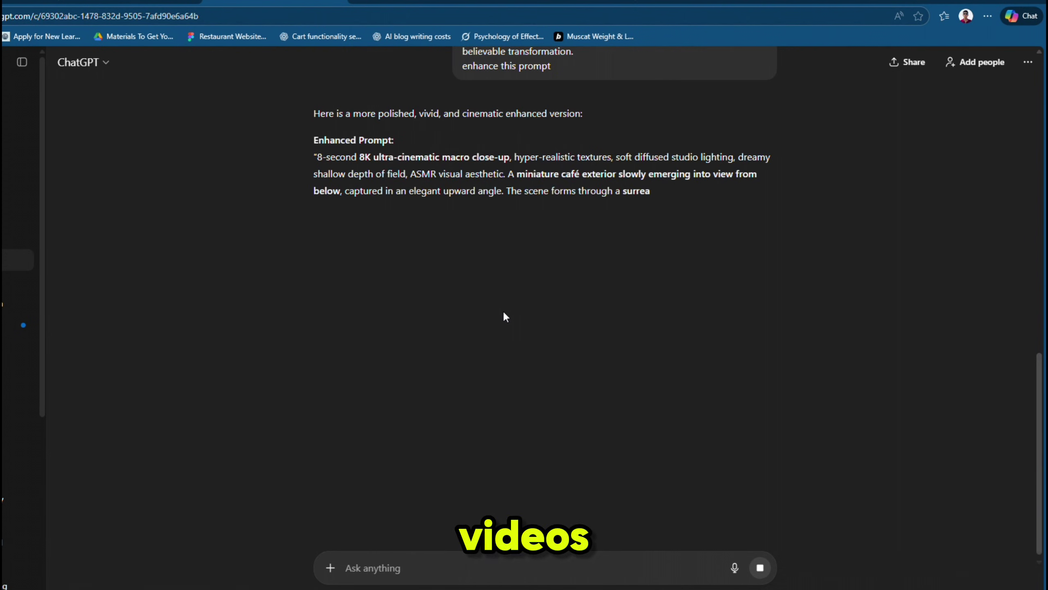
left_click_drag(315, 157, 694, 234)
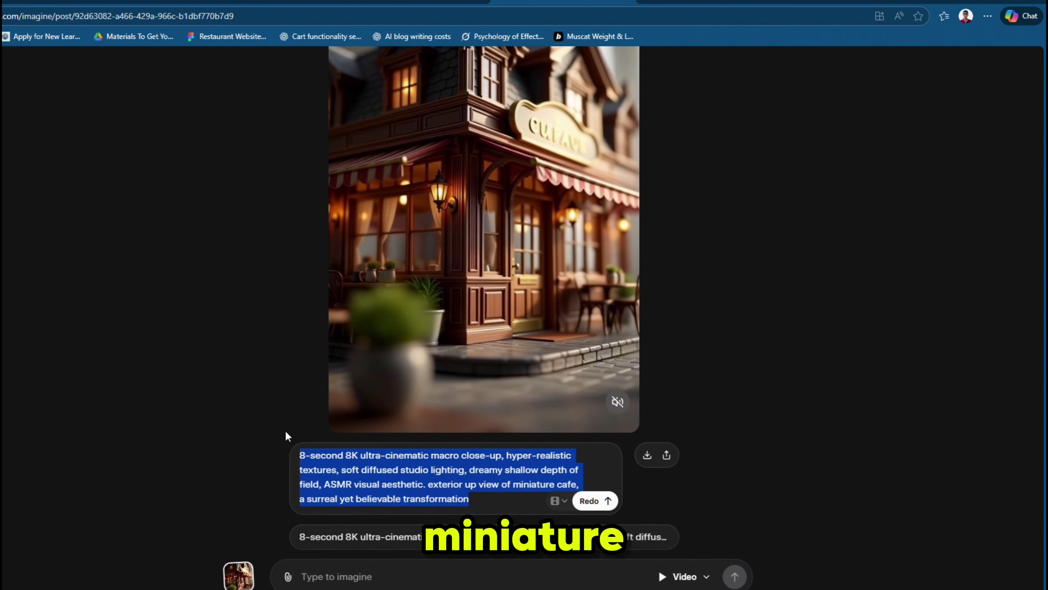
Replace the café prompt with the enhanced emerging-from-below version and regenerate the video.
key("BackSpace")
key("ctrl+v")
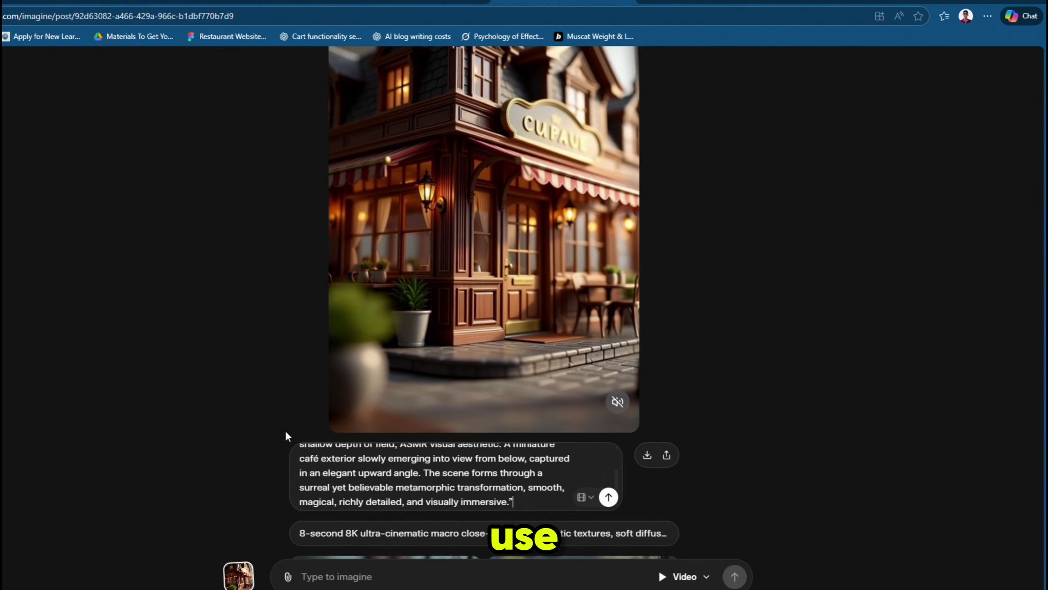
left_click(609, 498)
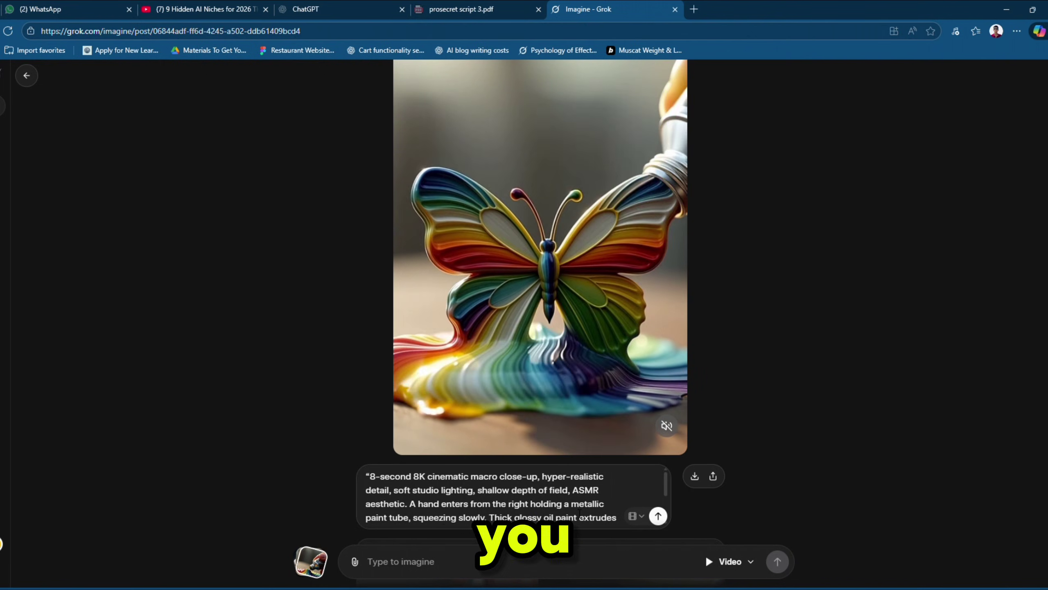
Replace the prompt's paint-tube subject with baby ducks poured from a jar, then download the butterfly paint video.
scroll(495, 495, "down", 3)
left_click_drag(413, 521, 409, 490)
type("a cute baby ducks is being poured from a jar")
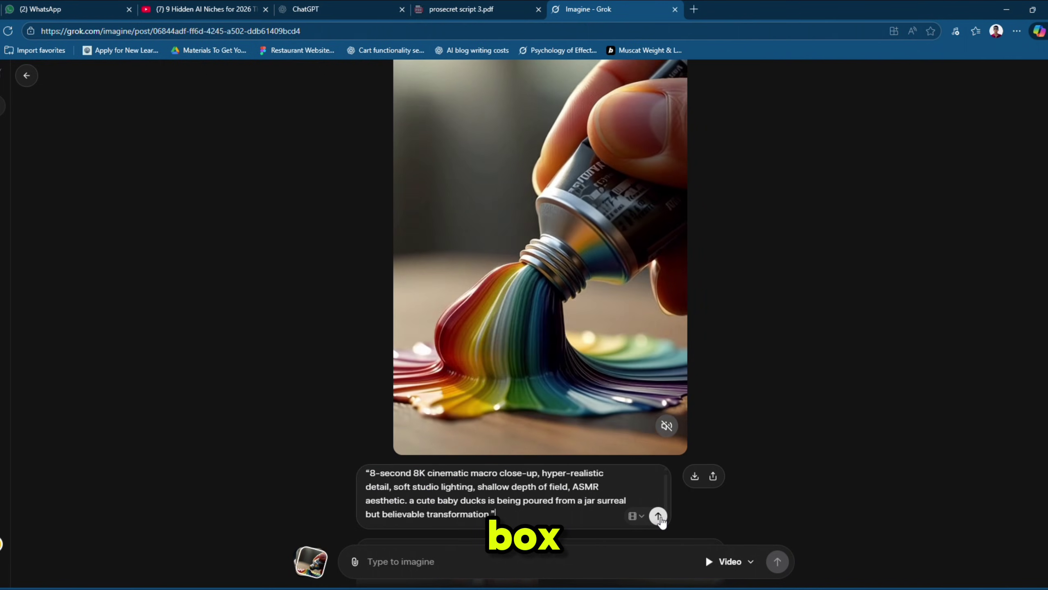
key("ctrl+End")
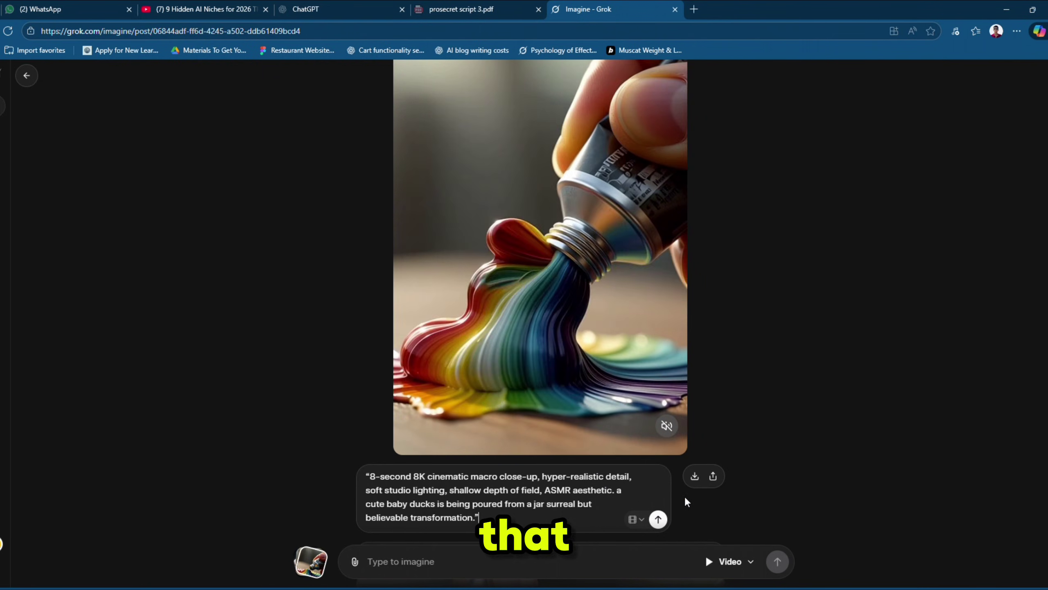
left_click(695, 475)
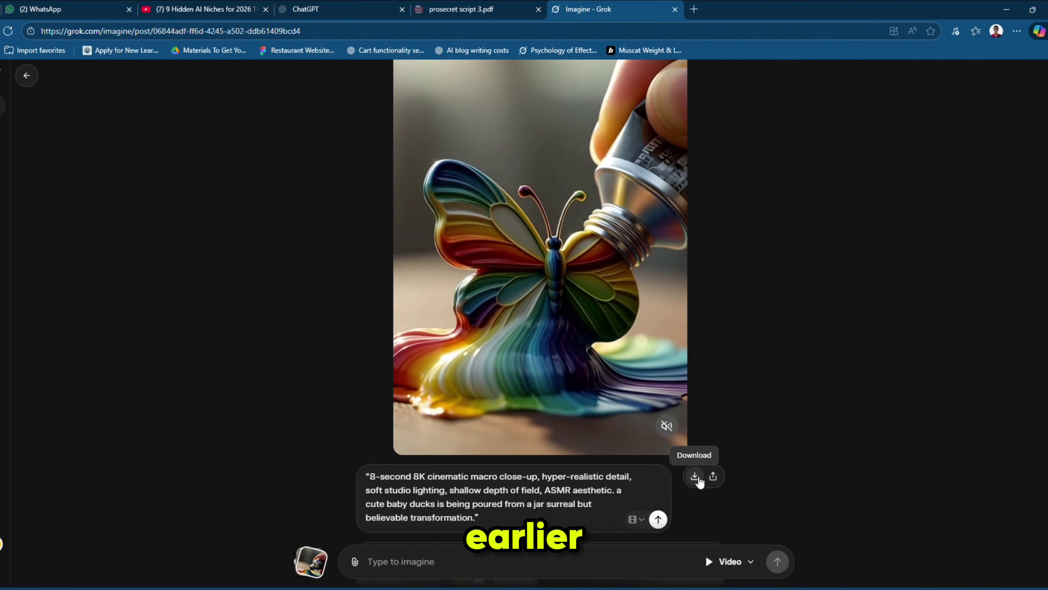